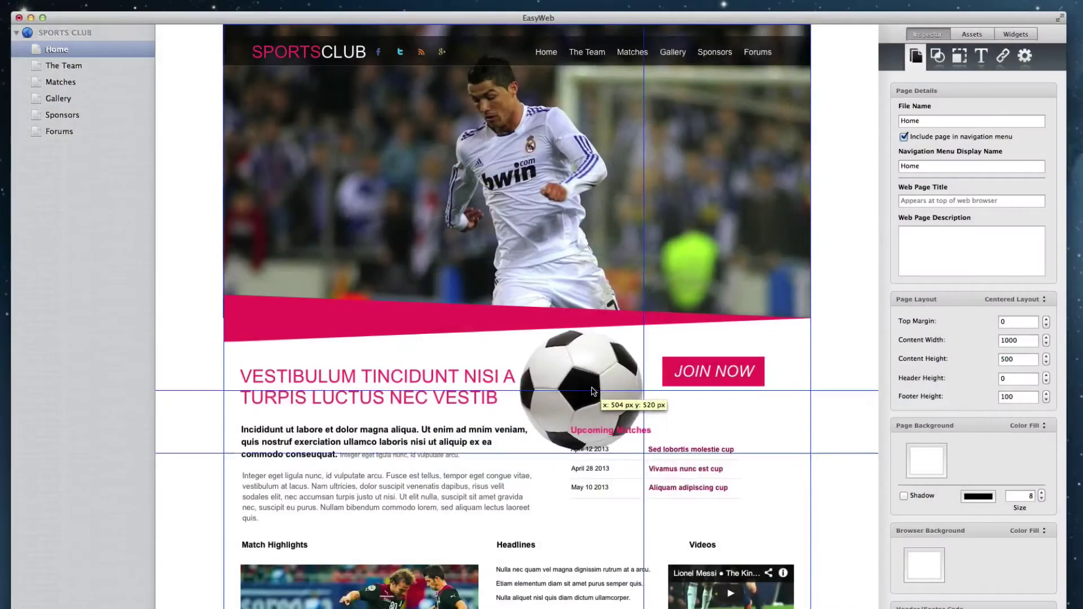
Drag the soccer ball graphic down beside the JOIN NOW button, below the pink band
{"action": "left_click_drag", "start_coordinate": [577, 391], "coordinate": [643, 350]}
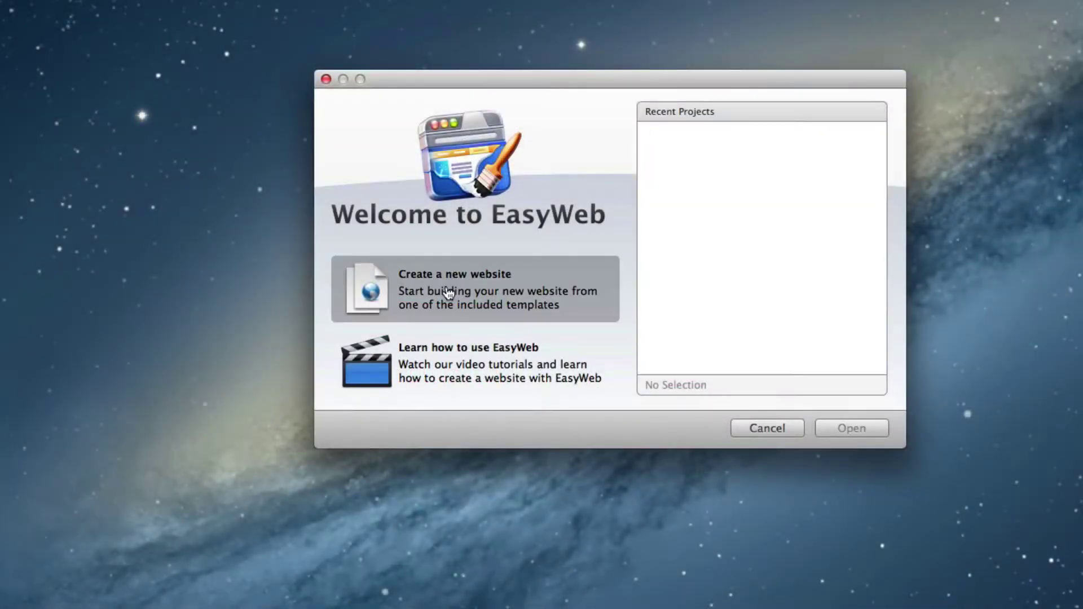
Start a new website and preview the Lawyer, Religion, Wedding and Generic-Black templates
{"action": "left_click", "coordinate": [445, 286]}
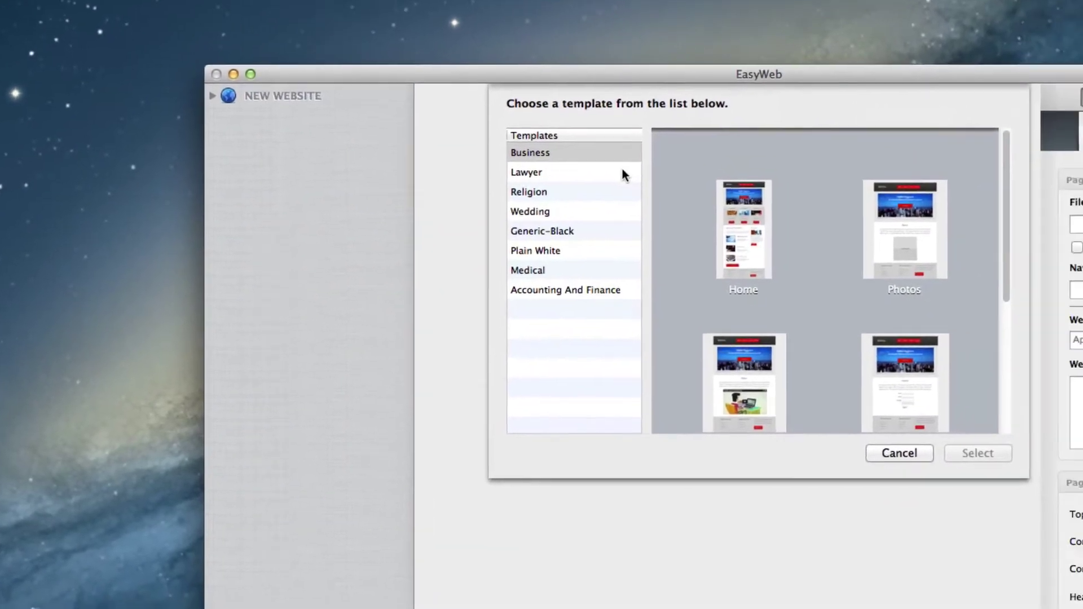
{"action": "left_click", "coordinate": [728, 194]}
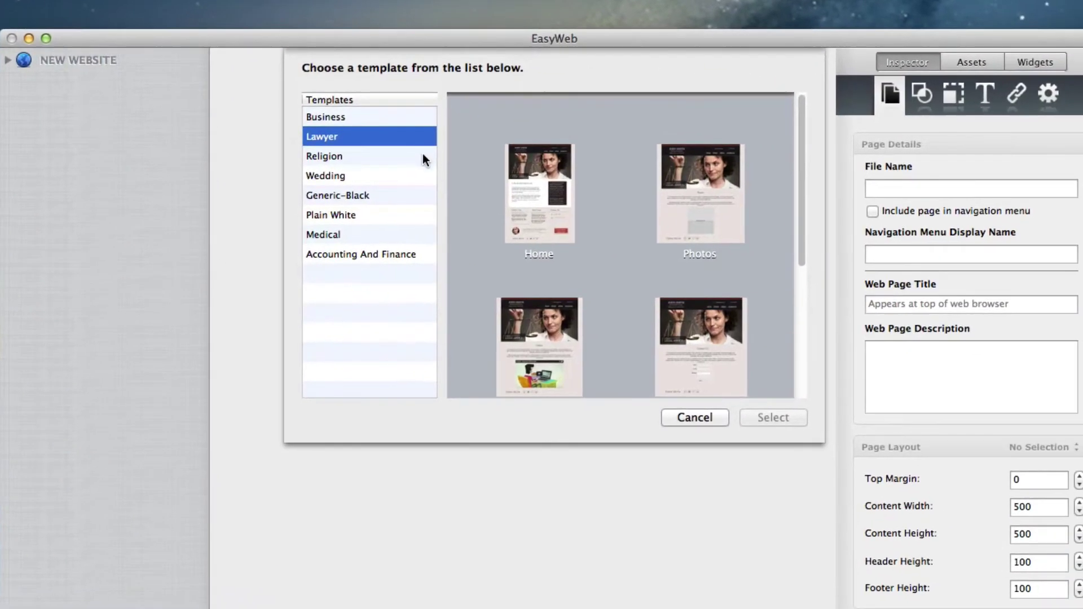
{"action": "left_click", "coordinate": [421, 156]}
{"action": "left_click", "coordinate": [421, 175]}
{"action": "left_click", "coordinate": [419, 194]}
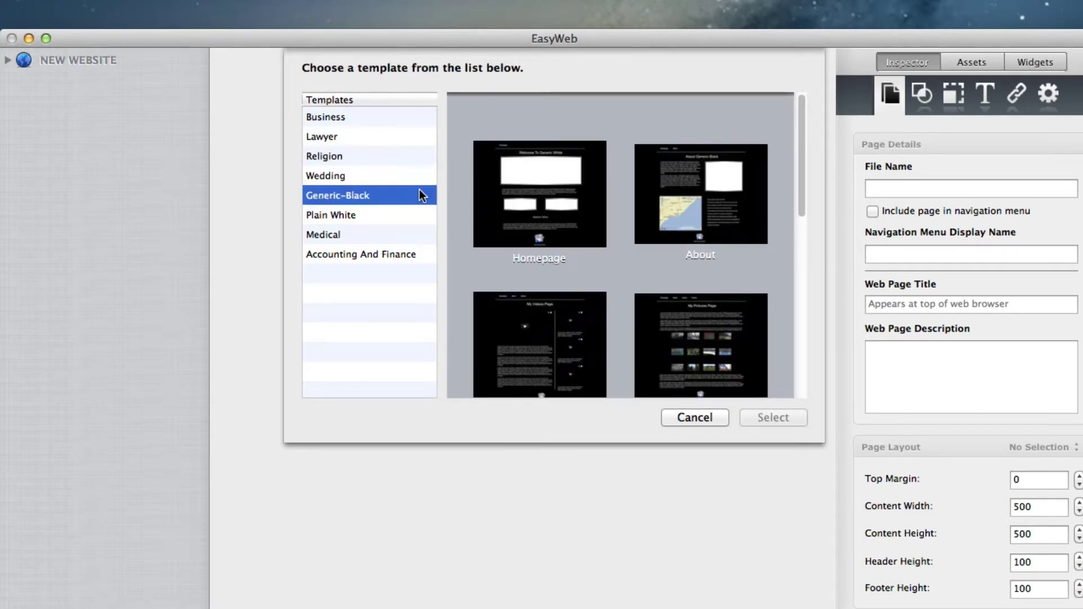
After comparing with Medical, create the site from Plain White's blank page layout
{"action": "left_click", "coordinate": [419, 215]}
{"action": "left_click", "coordinate": [422, 234]}
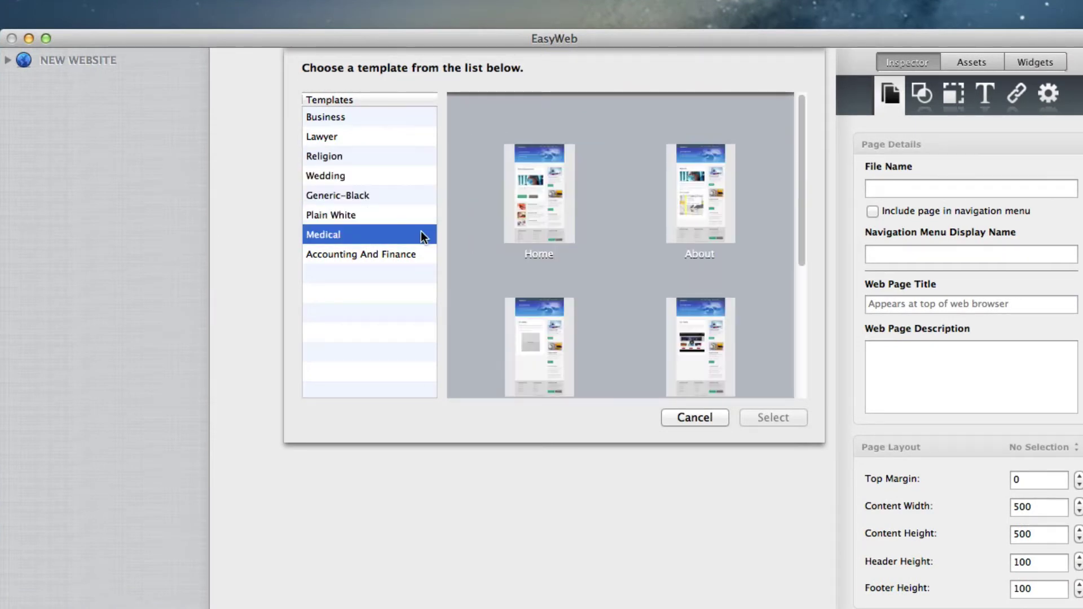
{"action": "left_click", "coordinate": [420, 215]}
{"action": "left_click", "coordinate": [531, 203]}
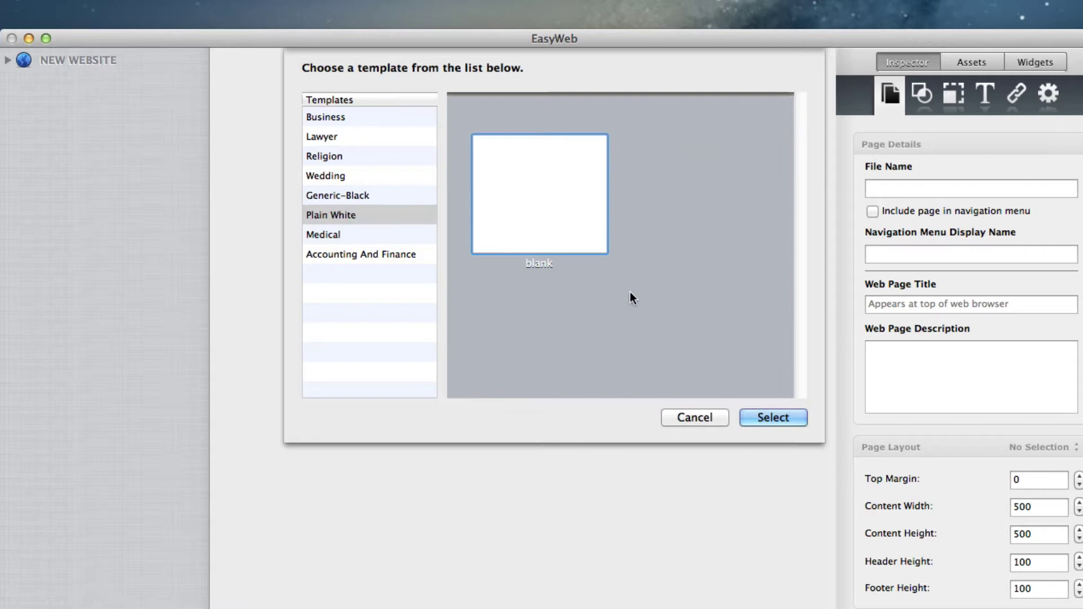
{"action": "left_click", "coordinate": [773, 417]}
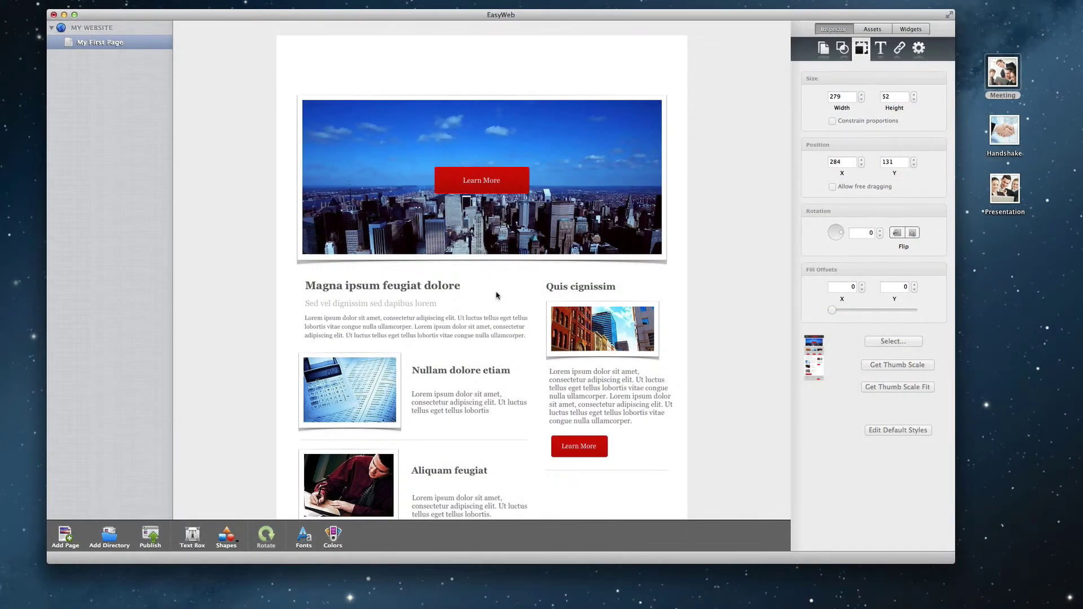
Add a hero text box, a yellow square stretched into a top bar, and a handshake photo
{"action": "left_click", "coordinate": [200, 526]}
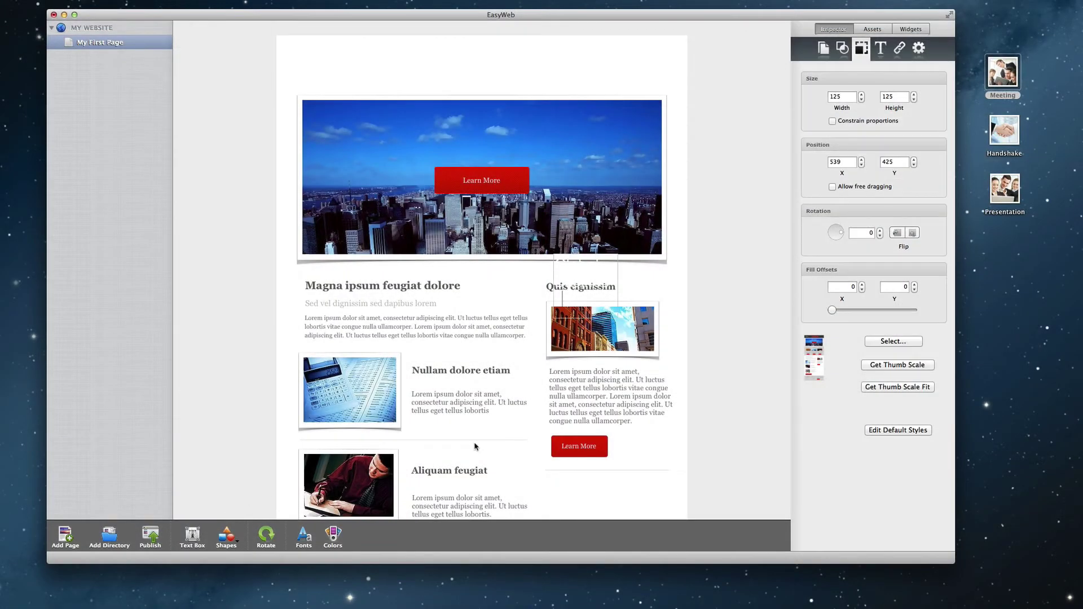
{"action": "mouse_move", "coordinate": [584, 271]}
{"action": "left_mouse_down"}
{"action": "mouse_move", "coordinate": [486, 127]}
{"action": "mouse_move", "coordinate": [551, 135]}
{"action": "left_mouse_up"}
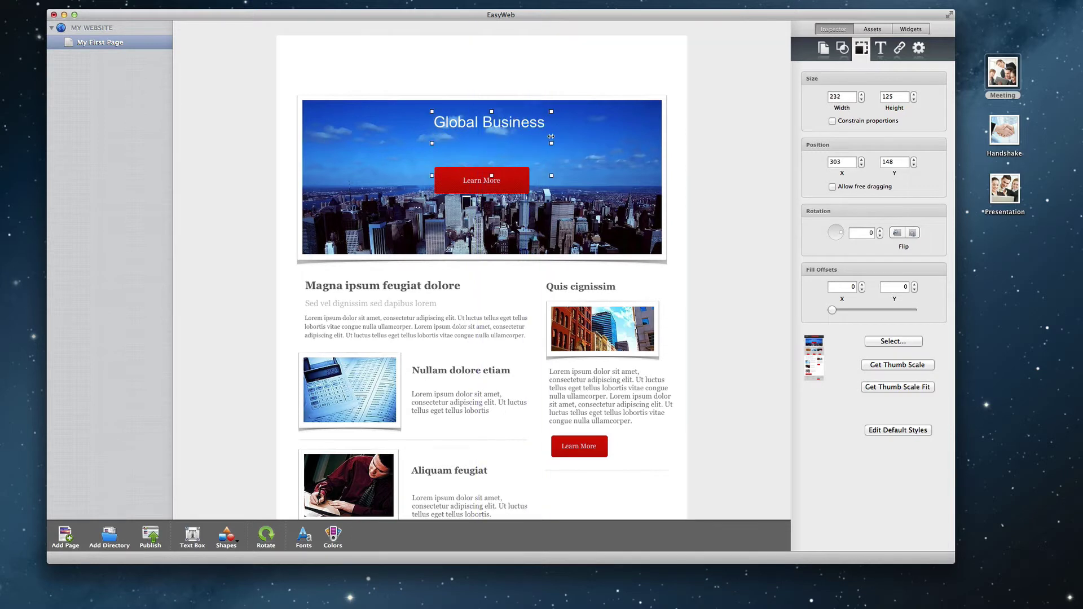
{"action": "left_click", "coordinate": [225, 535]}
{"action": "left_click", "coordinate": [222, 565]}
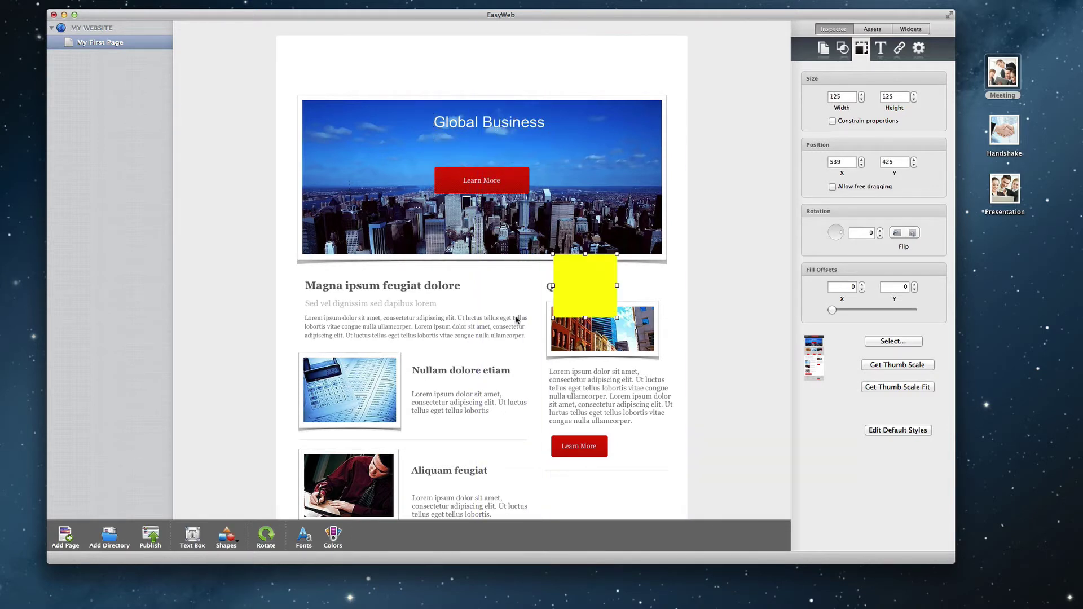
{"action": "mouse_move", "coordinate": [573, 295]}
{"action": "left_mouse_down"}
{"action": "mouse_move", "coordinate": [389, 89]}
{"action": "mouse_move", "coordinate": [326, 85]}
{"action": "mouse_move", "coordinate": [666, 100]}
{"action": "left_mouse_up"}
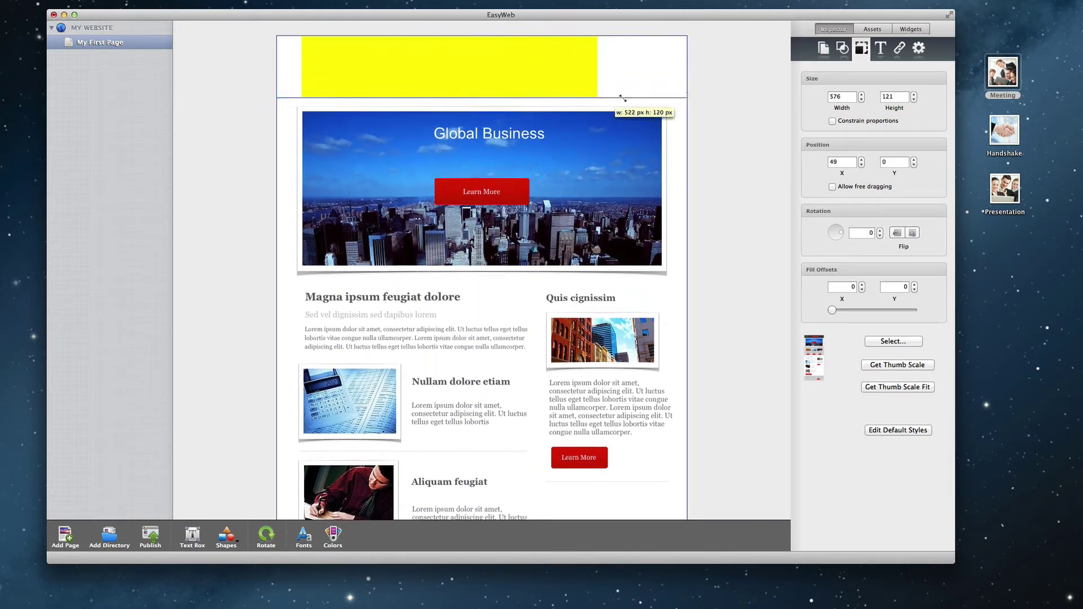
{"action": "left_click_drag", "start_coordinate": [1004, 132], "coordinate": [527, 306]}
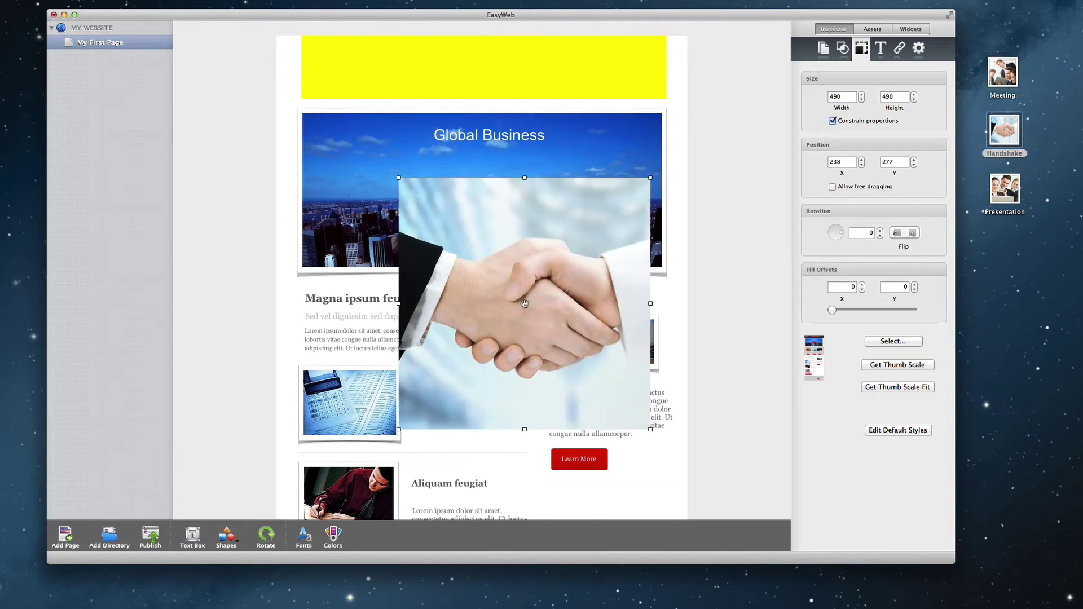
{"action": "mouse_move", "coordinate": [633, 416]}
{"action": "left_mouse_down"}
{"action": "mouse_move", "coordinate": [537, 316]}
{"action": "mouse_move", "coordinate": [602, 481]}
{"action": "left_mouse_up"}
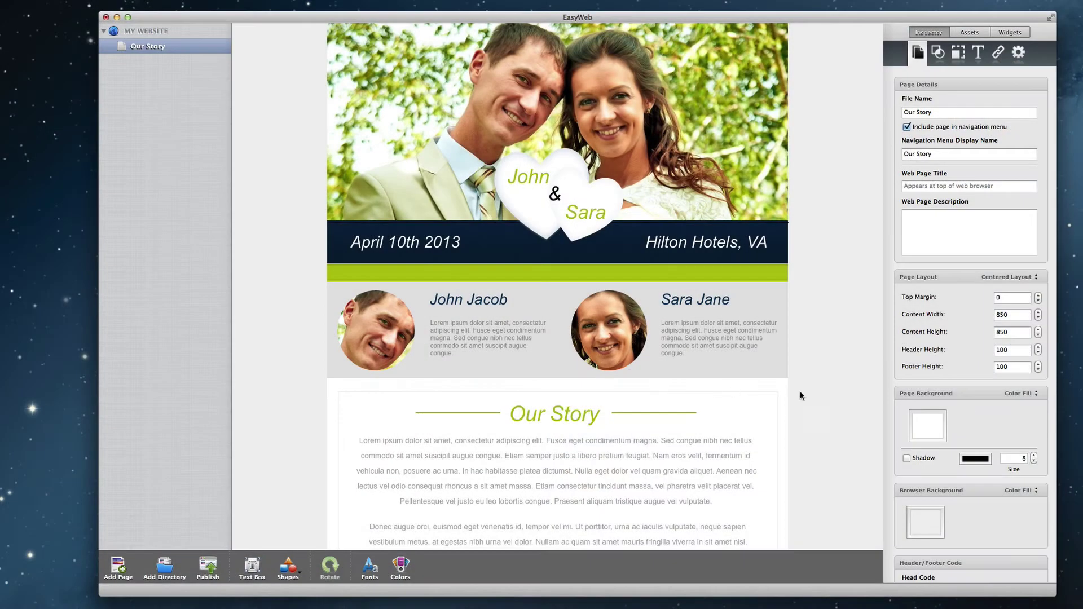
Make the page background blue and the browser background light blue, then close Colors
{"action": "left_click", "coordinate": [924, 422]}
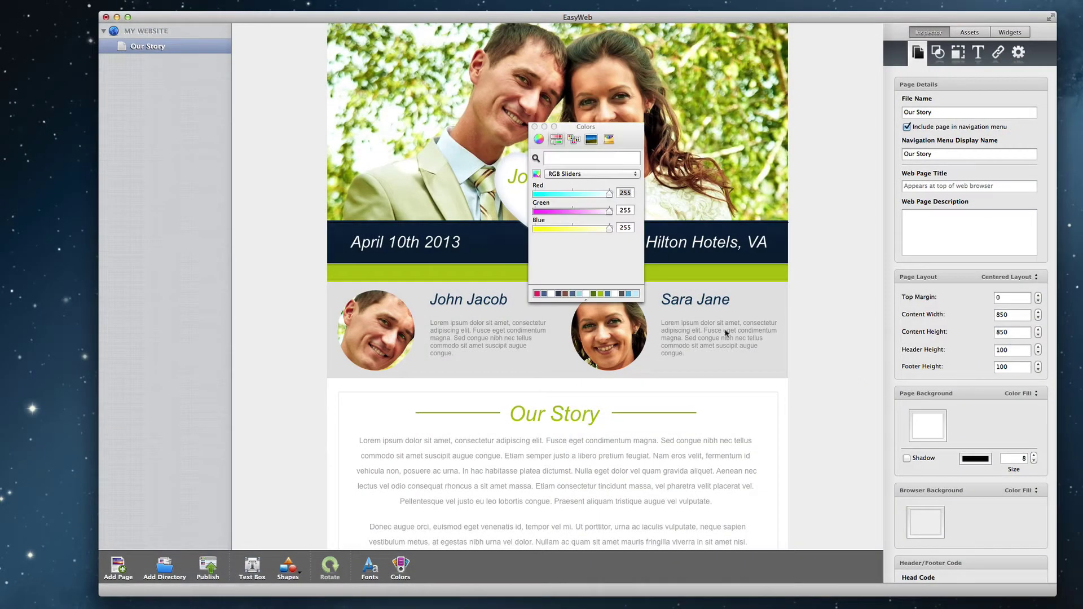
{"action": "left_click", "coordinate": [610, 293]}
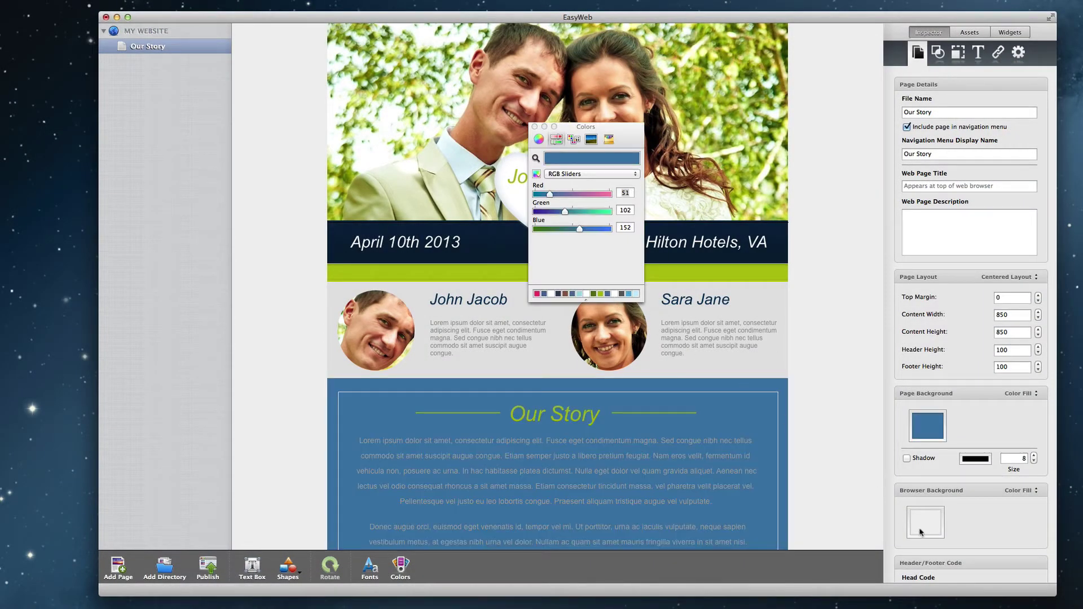
{"action": "left_click", "coordinate": [637, 295]}
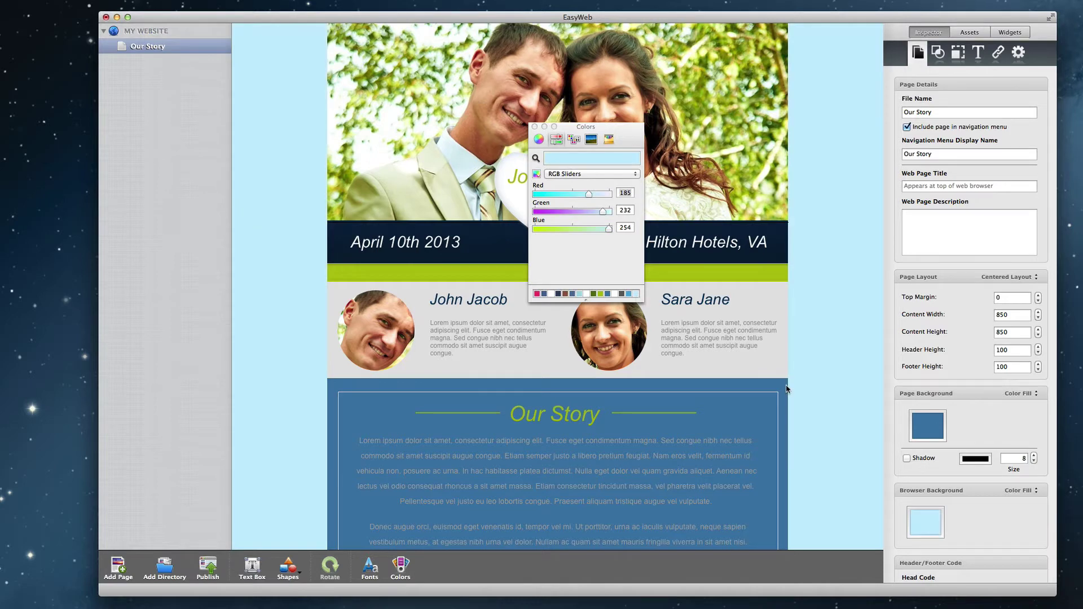
{"action": "scroll", "coordinate": [786, 389], "scroll_direction": "down", "scroll_amount": 5}
{"action": "scroll", "coordinate": [786, 389], "scroll_direction": "up", "scroll_amount": 3}
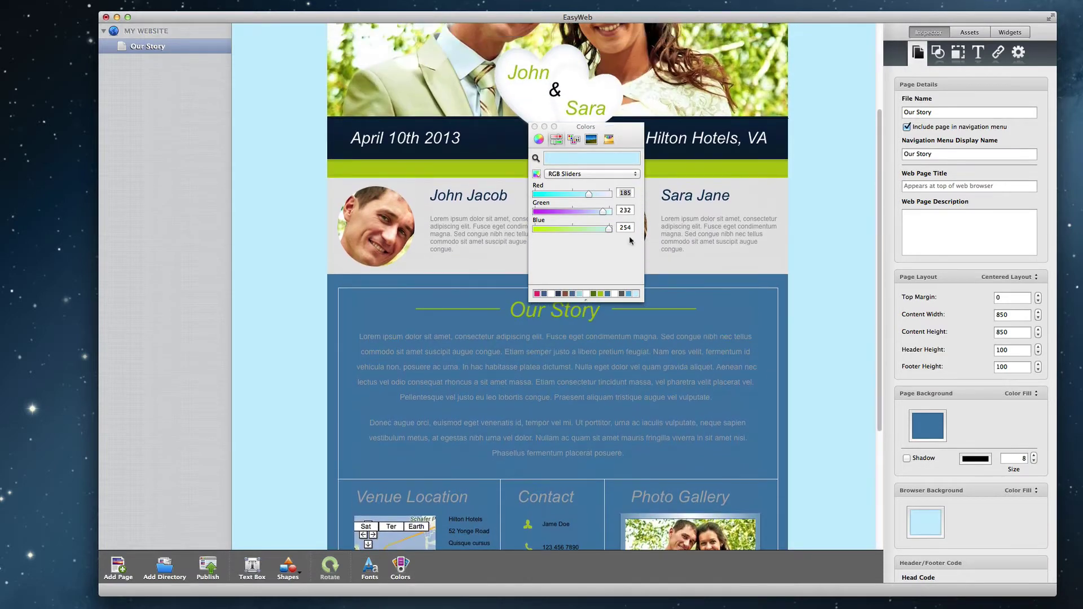
{"action": "left_click", "coordinate": [533, 126]}
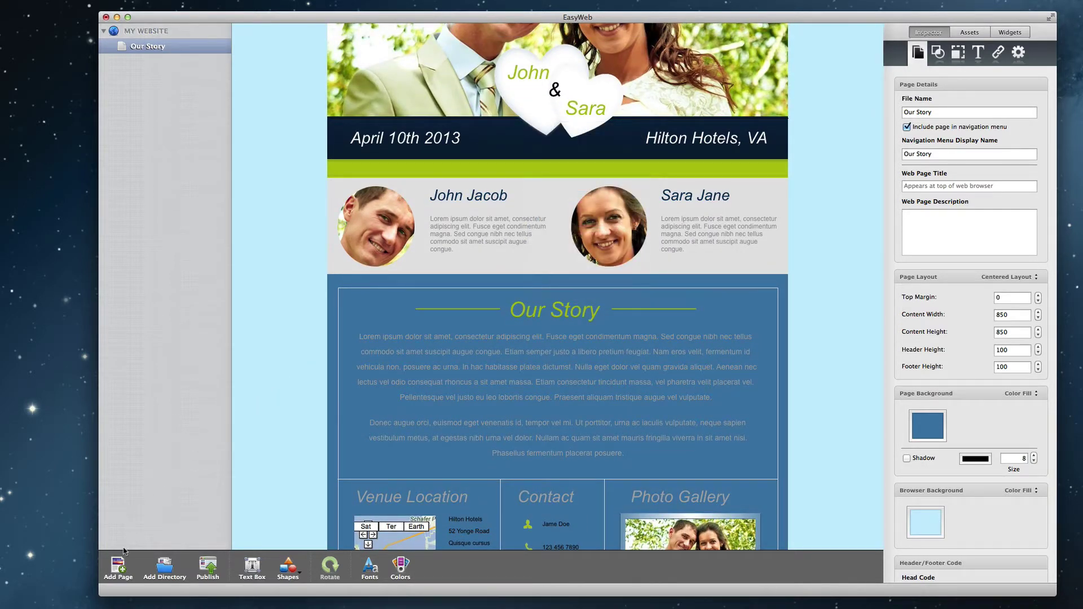
Add a second page from the Wedding category's Our Photos template
{"action": "left_click", "coordinate": [119, 568]}
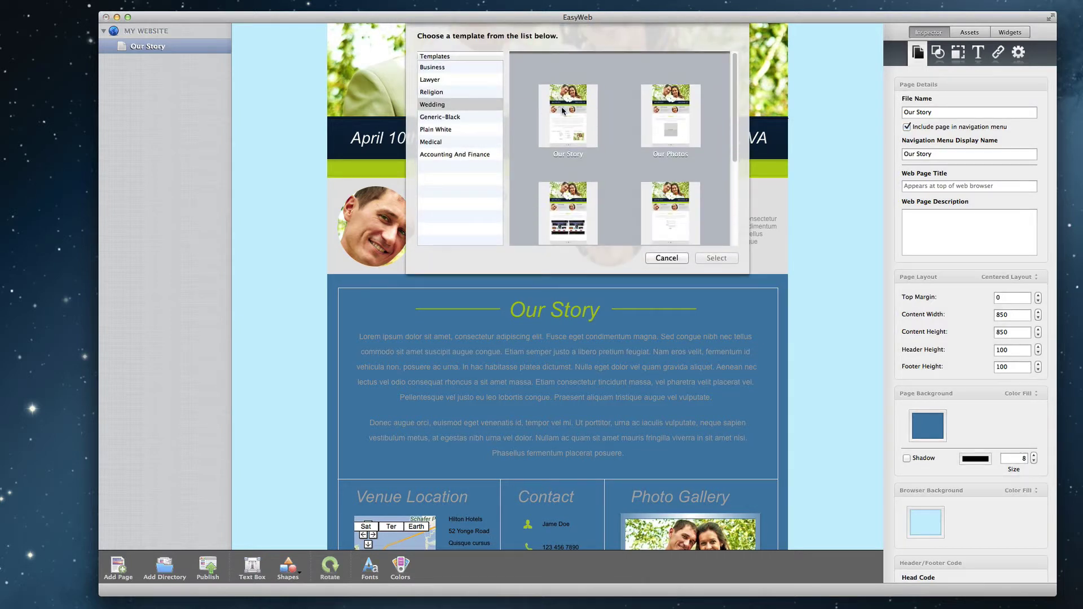
{"action": "left_click", "coordinate": [649, 115]}
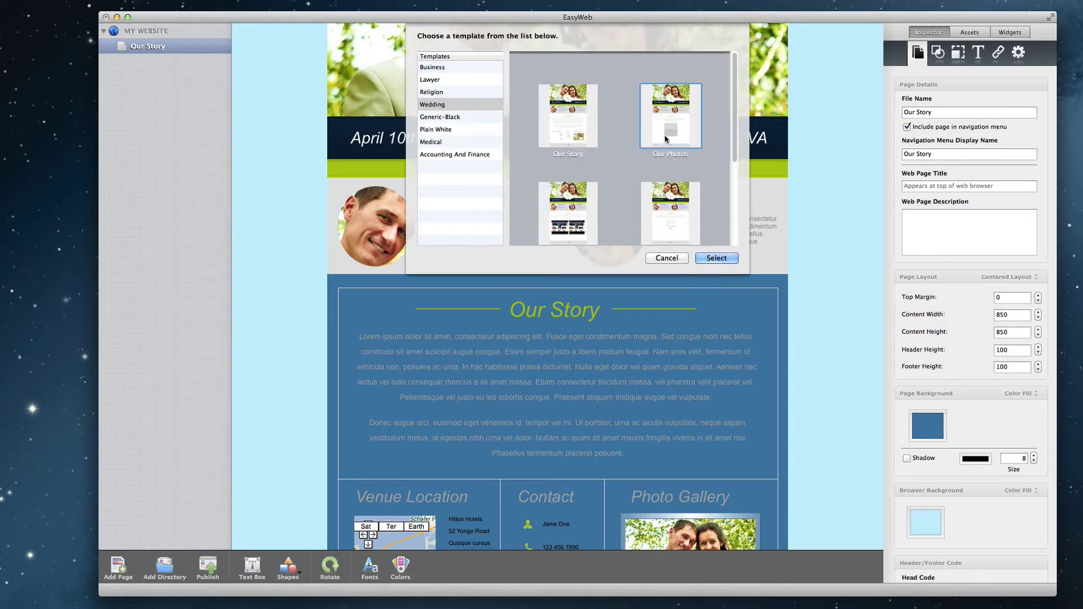
{"action": "left_click", "coordinate": [716, 258]}
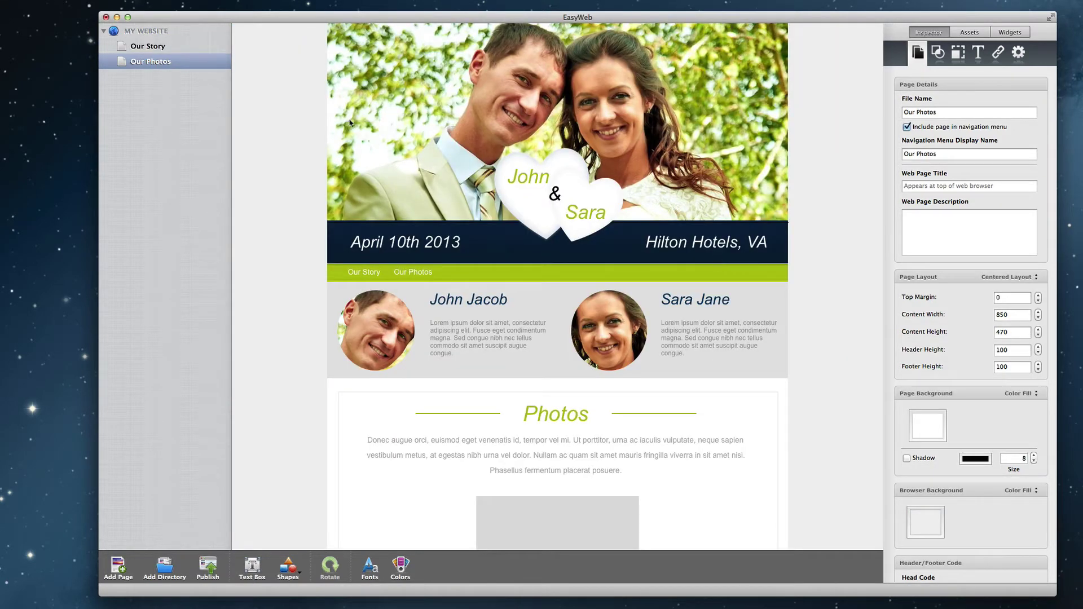
Add a Navigation widget to the Our Story page
{"action": "left_click", "coordinate": [160, 47]}
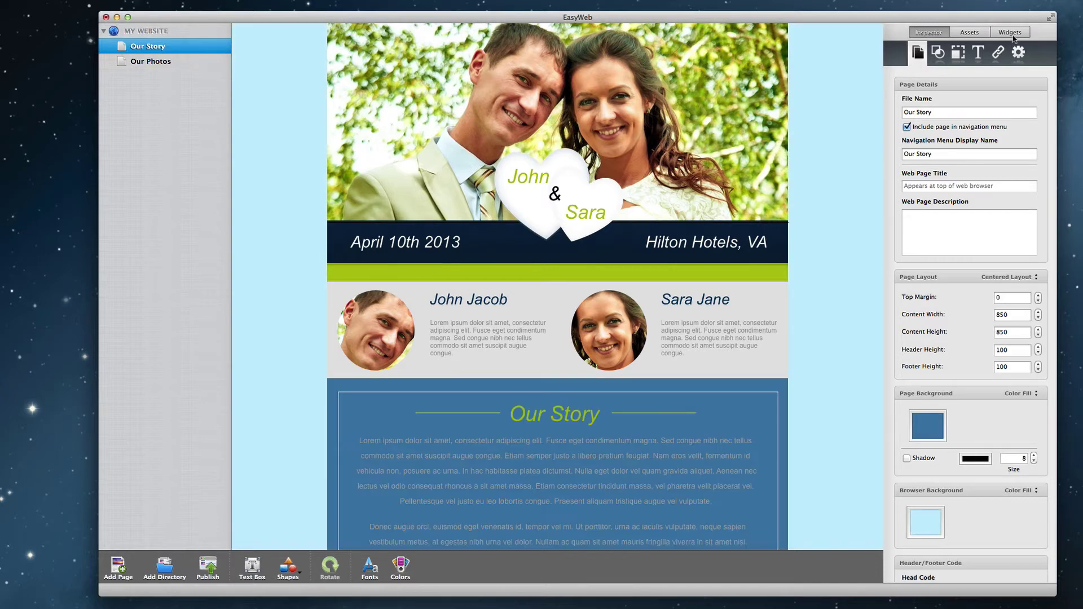
{"action": "left_click", "coordinate": [1012, 34]}
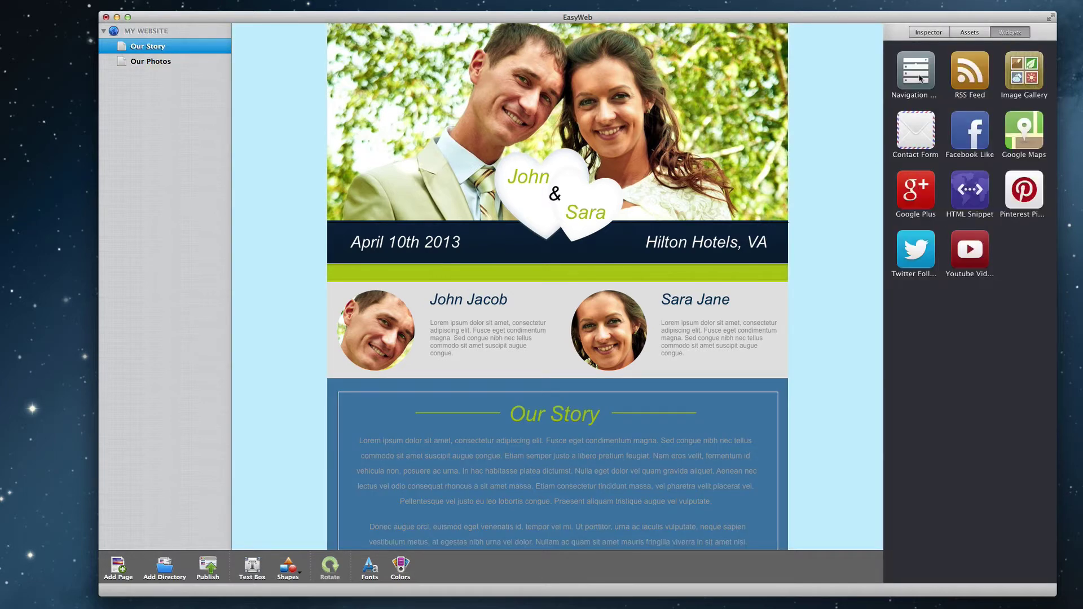
{"action": "mouse_move", "coordinate": [920, 78]}
{"action": "left_mouse_down"}
{"action": "mouse_move", "coordinate": [383, 273]}
{"action": "mouse_move", "coordinate": [402, 273]}
{"action": "left_mouse_up"}
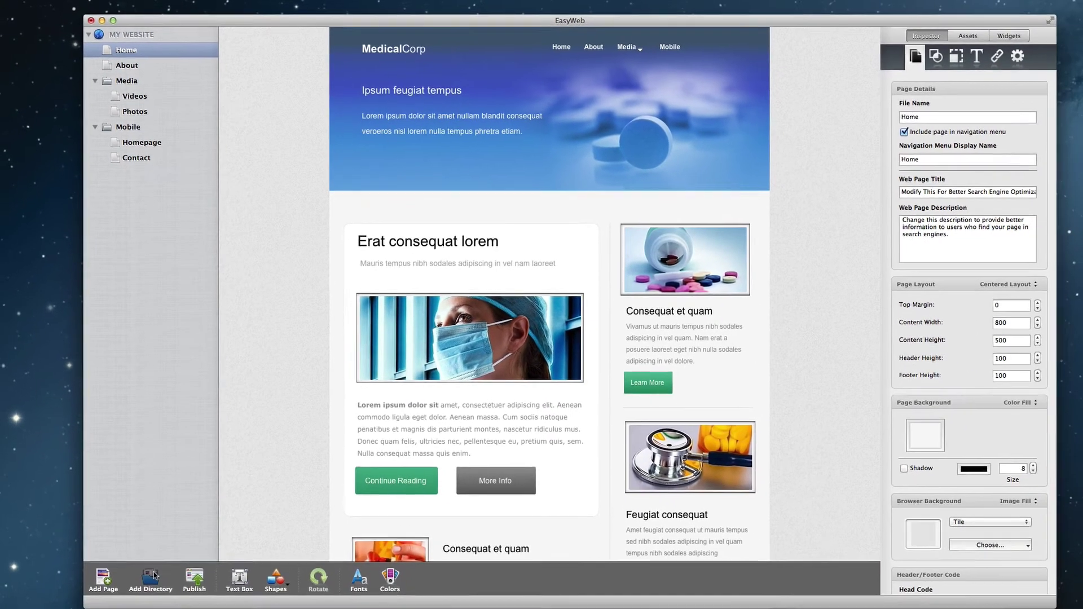
Add an About 1 directory from the medical About template
{"action": "left_click", "coordinate": [153, 575]}
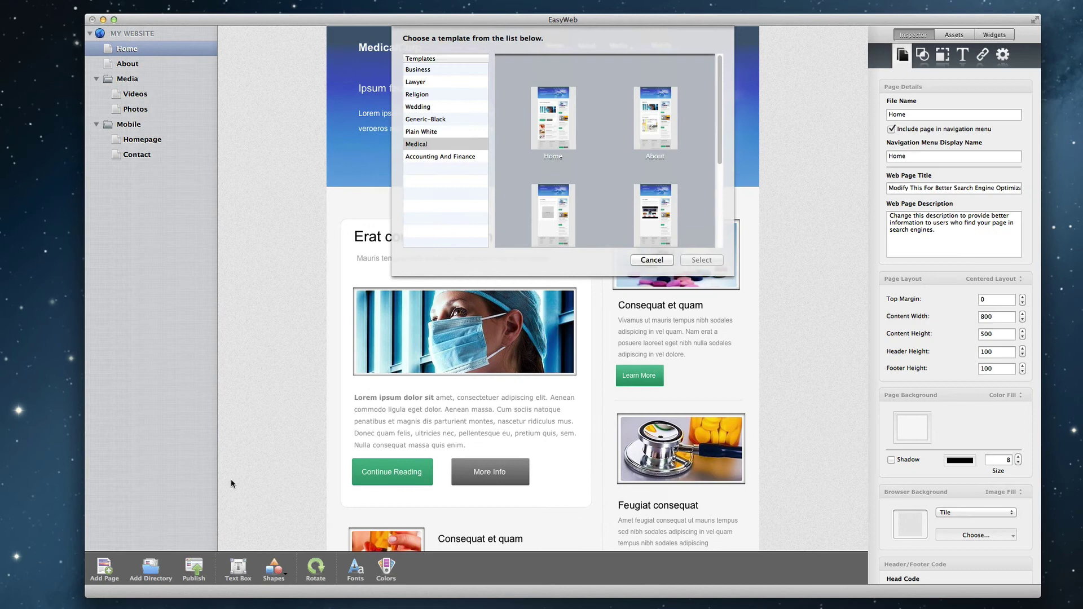
{"action": "left_click", "coordinate": [646, 129]}
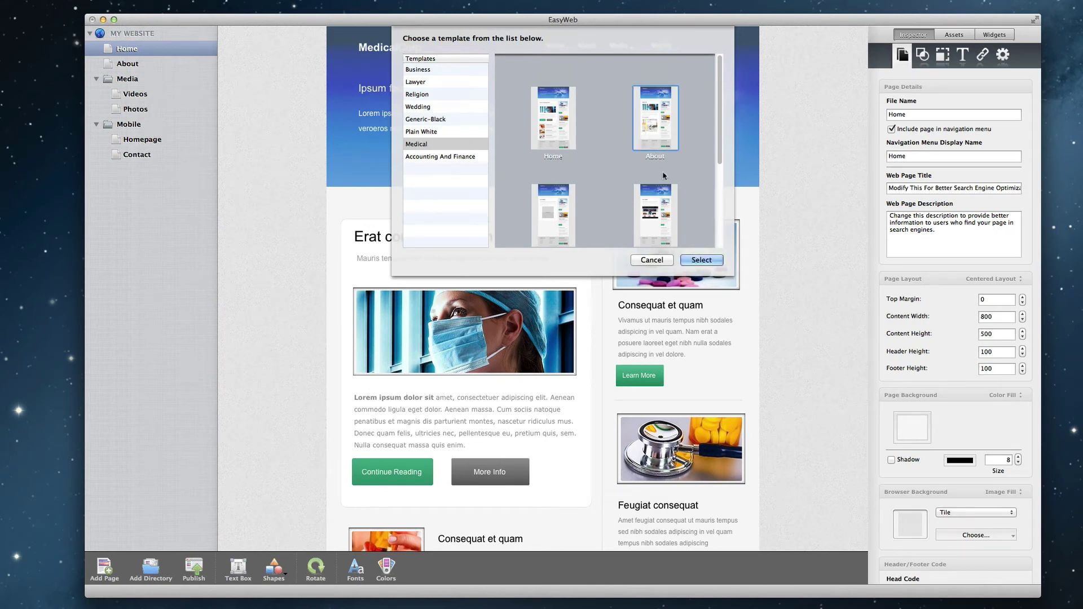
{"action": "left_click", "coordinate": [701, 260]}
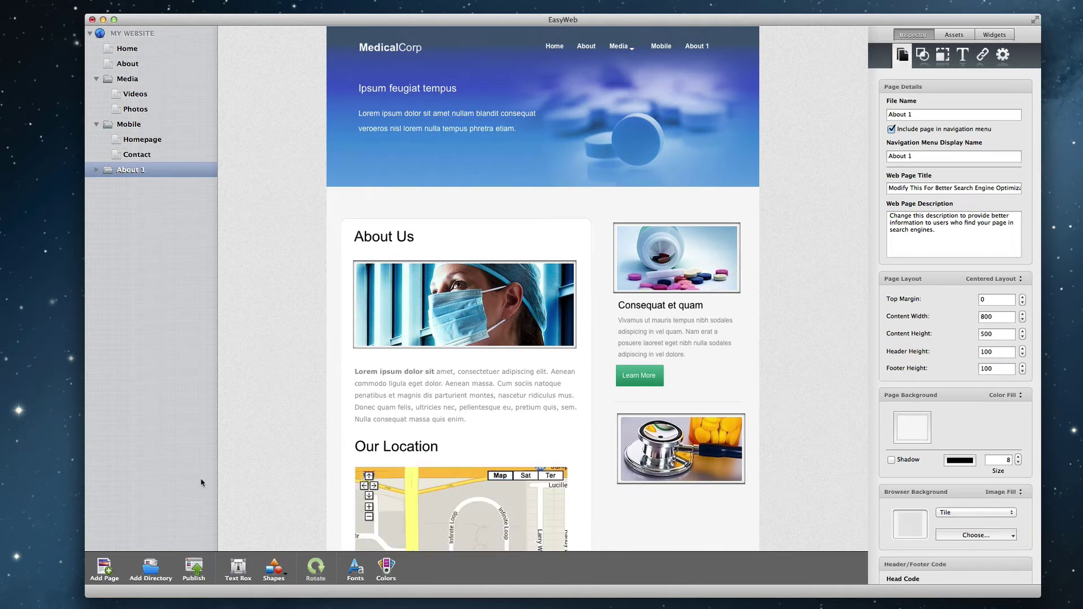
Add a Videos page to About 1 and move the Contact page into it
{"action": "left_click", "coordinate": [105, 567]}
{"action": "left_click", "coordinate": [654, 198]}
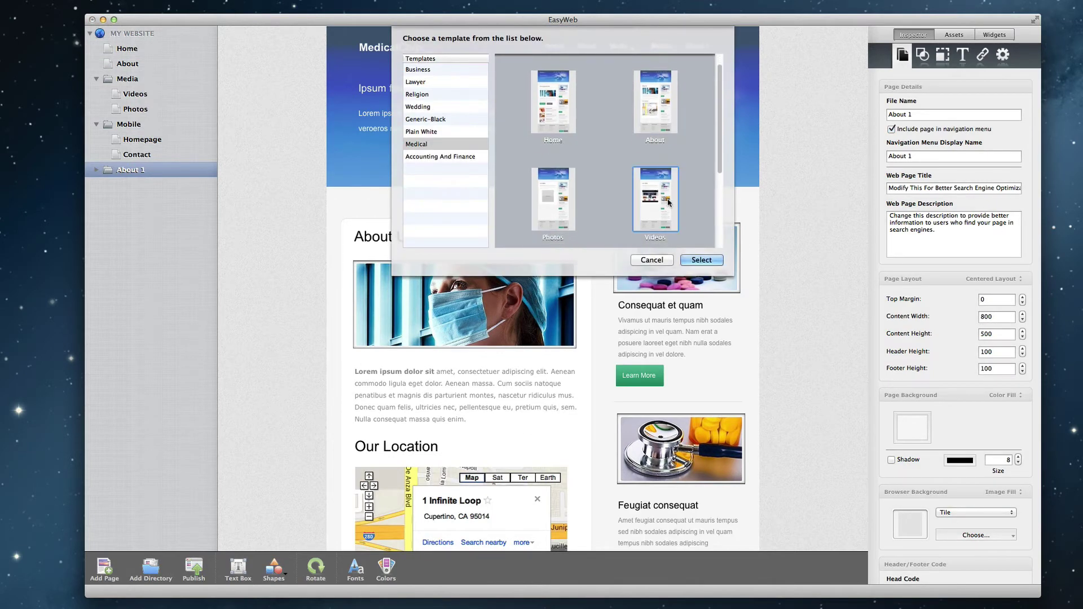
{"action": "left_click", "coordinate": [700, 259]}
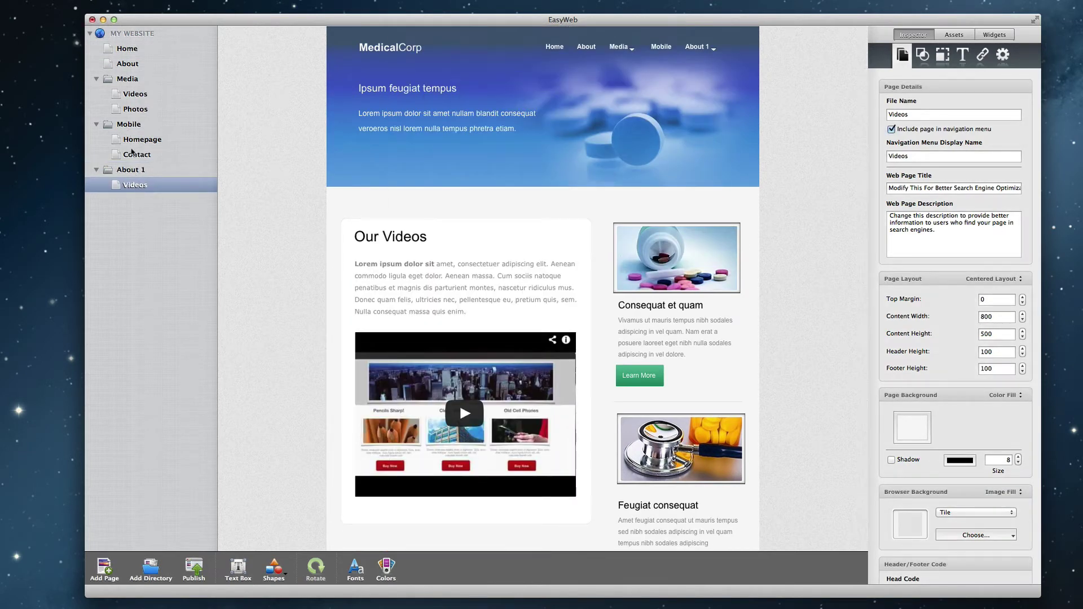
{"action": "mouse_move", "coordinate": [135, 154]}
{"action": "left_mouse_down"}
{"action": "mouse_move", "coordinate": [153, 203]}
{"action": "mouse_move", "coordinate": [95, 194]}
{"action": "left_mouse_up"}
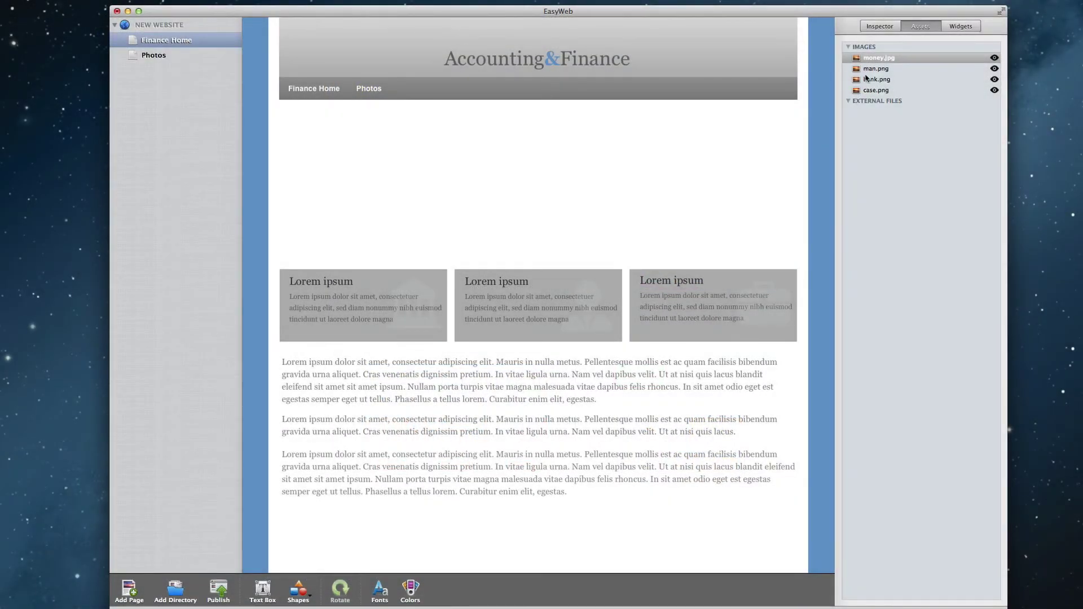
Place money.jpg as the banner on the Finance Home and Photos pages
{"action": "mouse_move", "coordinate": [737, 122]}
{"action": "left_mouse_down"}
{"action": "mouse_move", "coordinate": [473, 211]}
{"action": "mouse_move", "coordinate": [481, 186]}
{"action": "left_mouse_up"}
{"action": "left_click", "coordinate": [154, 56]}
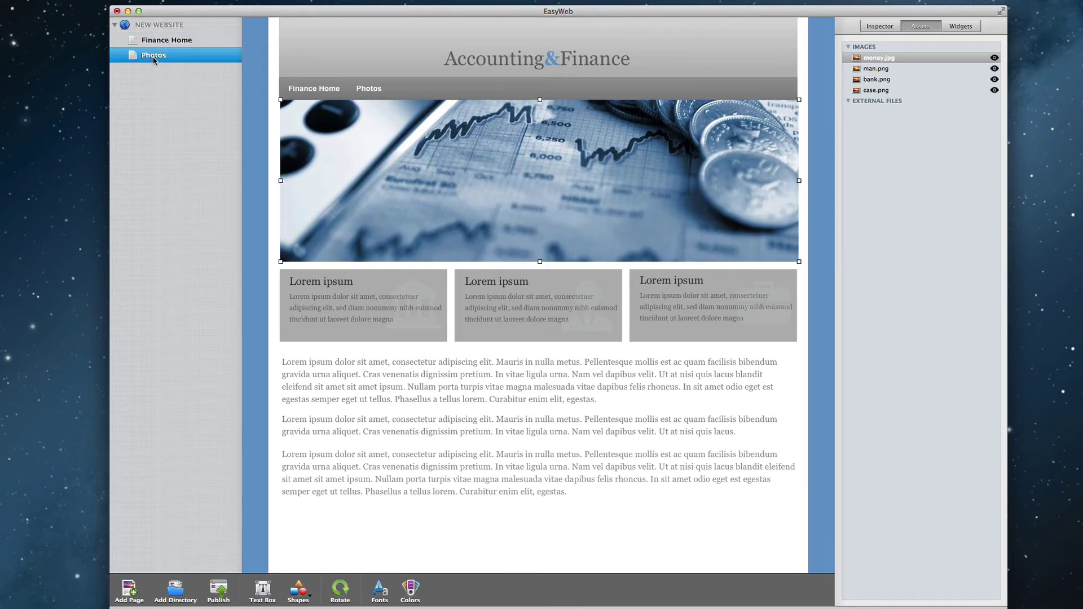
{"action": "left_click_drag", "start_coordinate": [904, 60], "coordinate": [524, 191]}
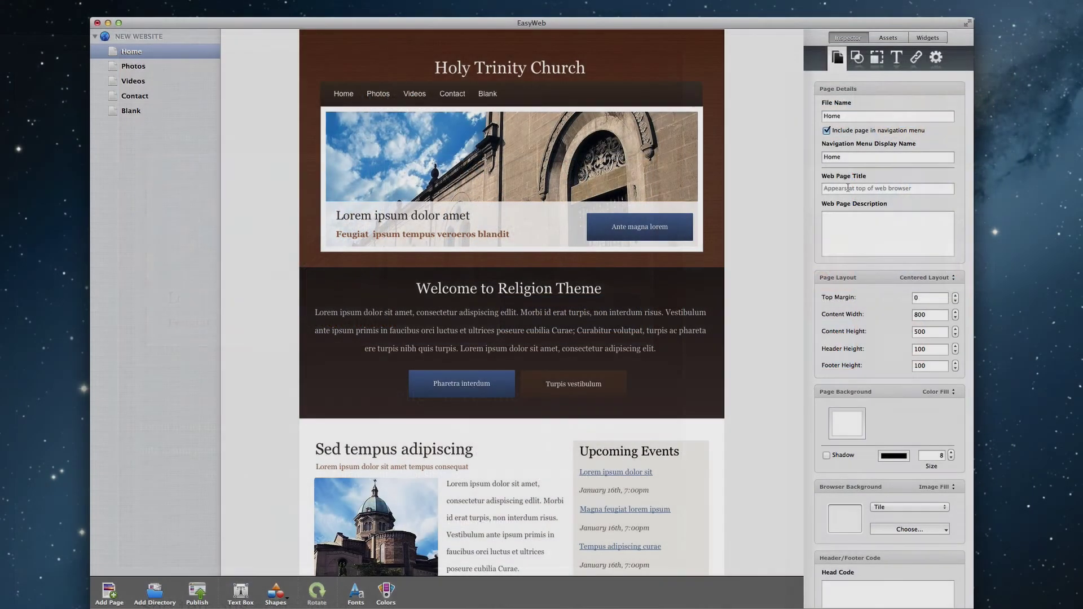
{"action": "type", "text": "San Francisco Church - "}
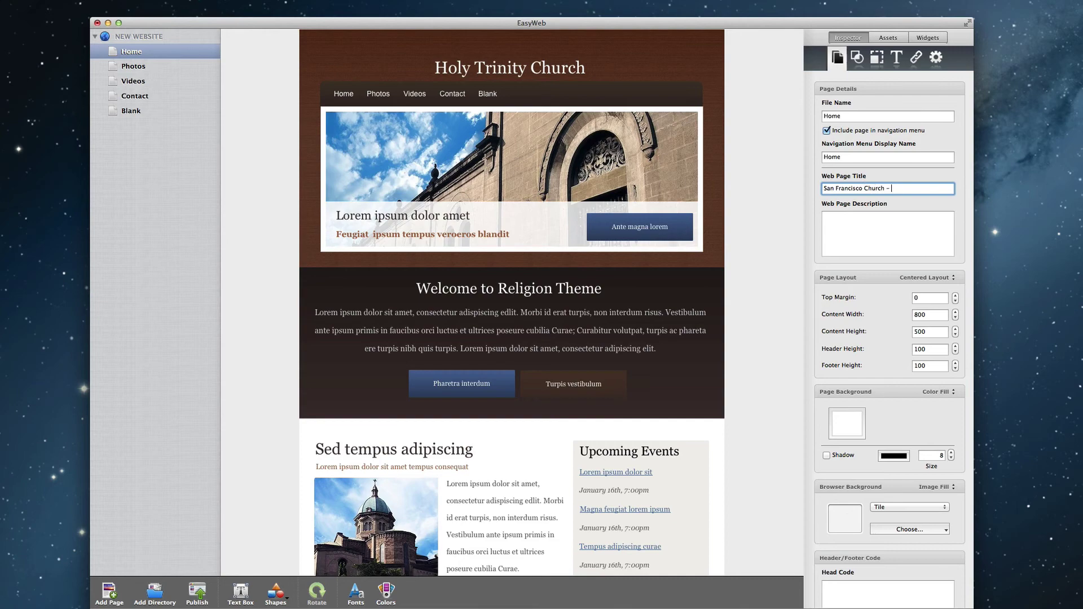
{"action": "type", "text": "Holy Trinity Church"}
Move from the Home page's Web Page Title to its Web Page Description field
{"action": "key", "text": "Tab"}
{"action": "type", "text": "Welcome to Holy Trinit"}
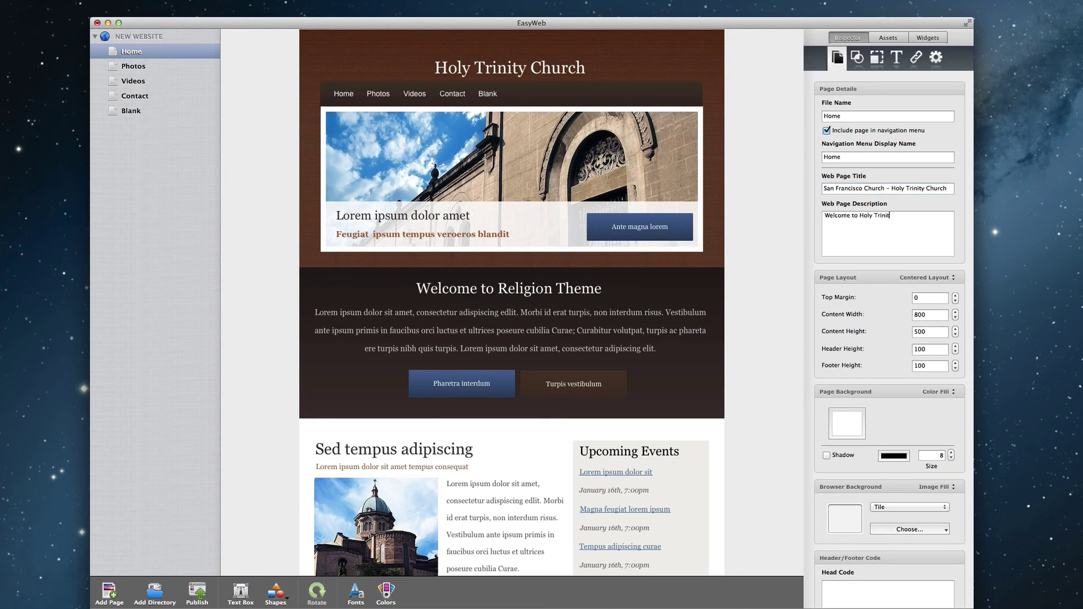
{"action": "type", "text": "y Church in San Francisco, California."}
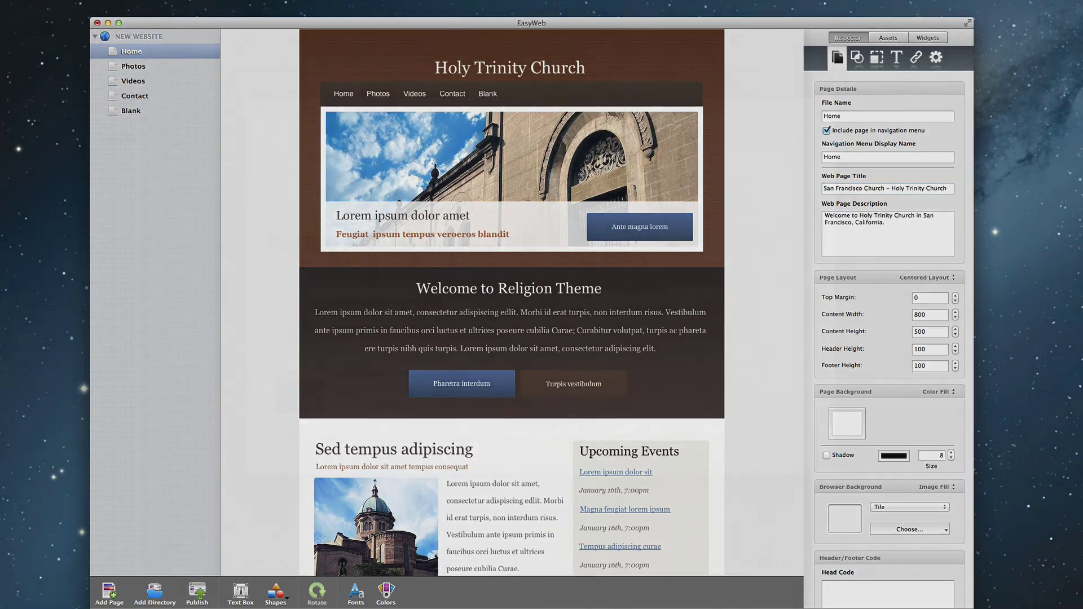